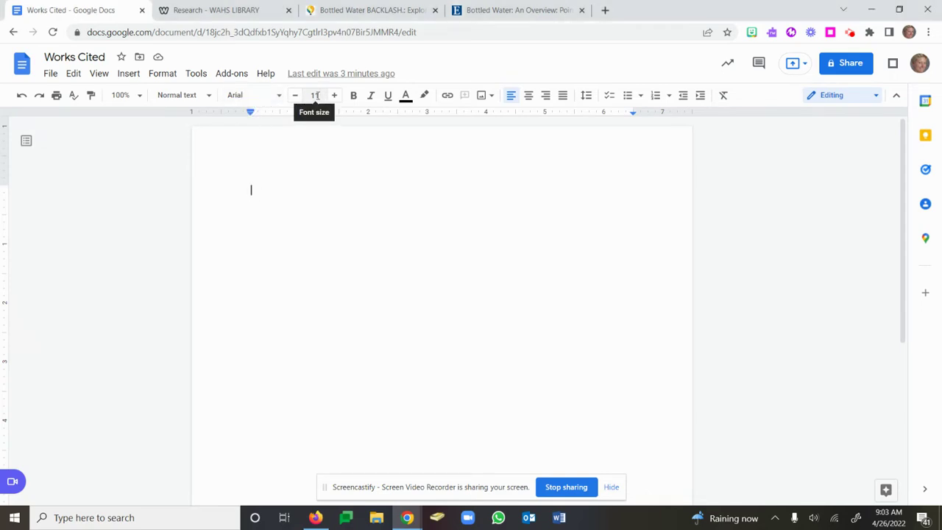
Type the title 'Works Cited' in Times New Roman size 12, then start a new line below it.
{"action": "left_click", "coordinate": [279, 98]}
{"action": "left_click", "coordinate": [280, 167]}
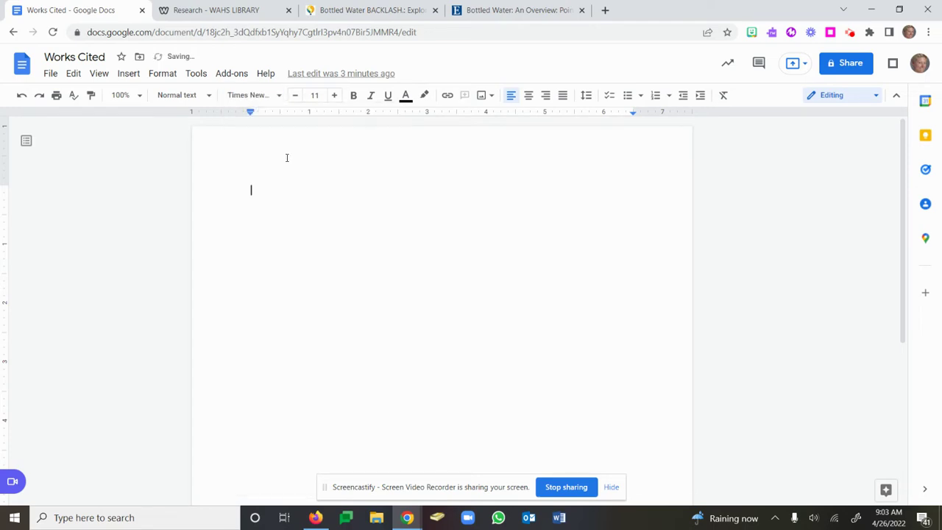
{"action": "left_click", "coordinate": [322, 97]}
{"action": "left_click", "coordinate": [316, 195]}
{"action": "type", "text": "Works Ci"}
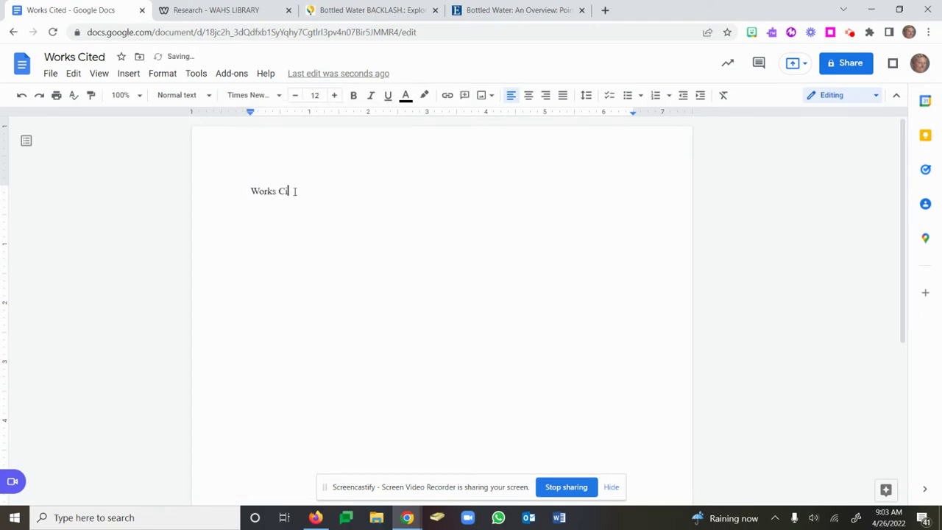
{"action": "type", "text": "ted"}
{"action": "key", "text": "Return"}
{"action": "key", "text": "Return"}
Copy the MLA 9th Edition citation for 'Bottled Water: An Overview' from EBSCO Points of View.
{"action": "left_click", "coordinate": [510, 10]}
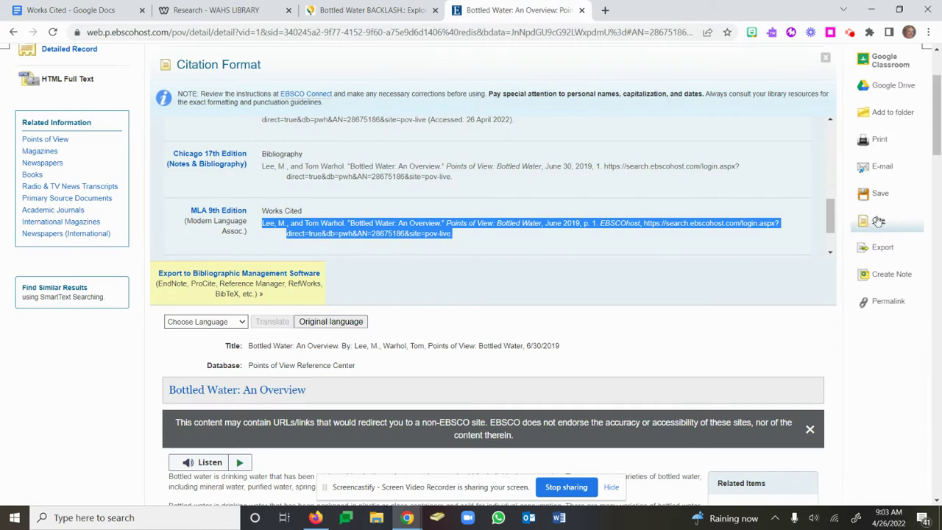
{"action": "left_click", "coordinate": [636, 259]}
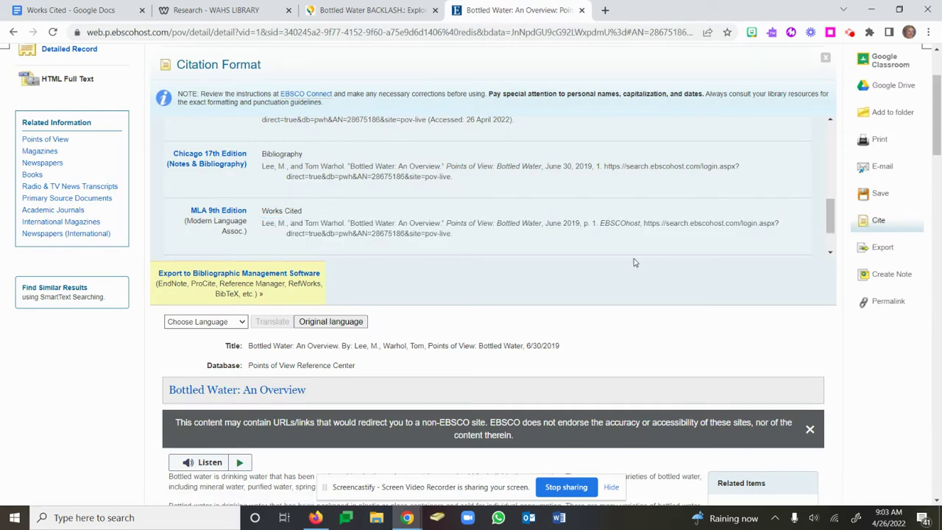
{"action": "scroll", "coordinate": [523, 250], "scroll_direction": "up", "scroll_amount": 1}
{"action": "scroll", "coordinate": [523, 250], "scroll_direction": "down", "scroll_amount": 1}
{"action": "left_click_drag", "start_coordinate": [465, 241], "coordinate": [249, 222]}
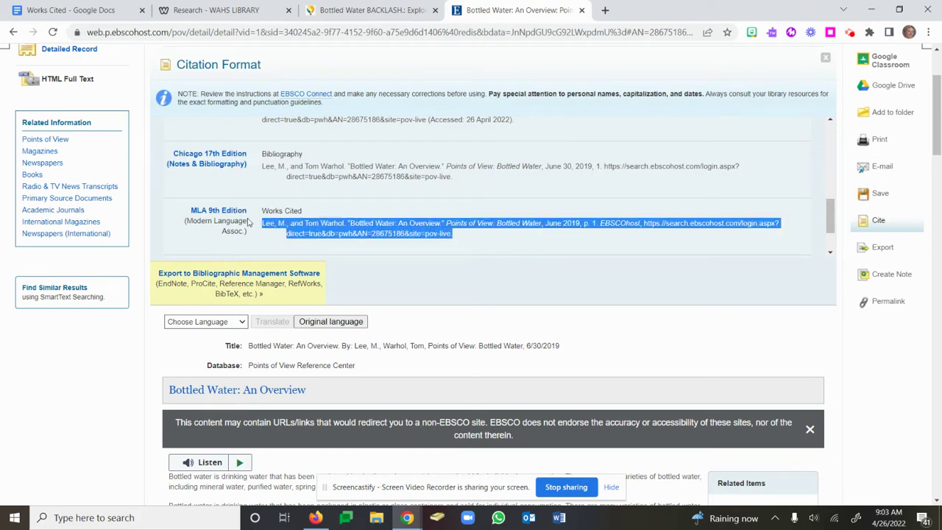
{"action": "right_click", "coordinate": [351, 223]}
{"action": "left_click", "coordinate": [376, 236]}
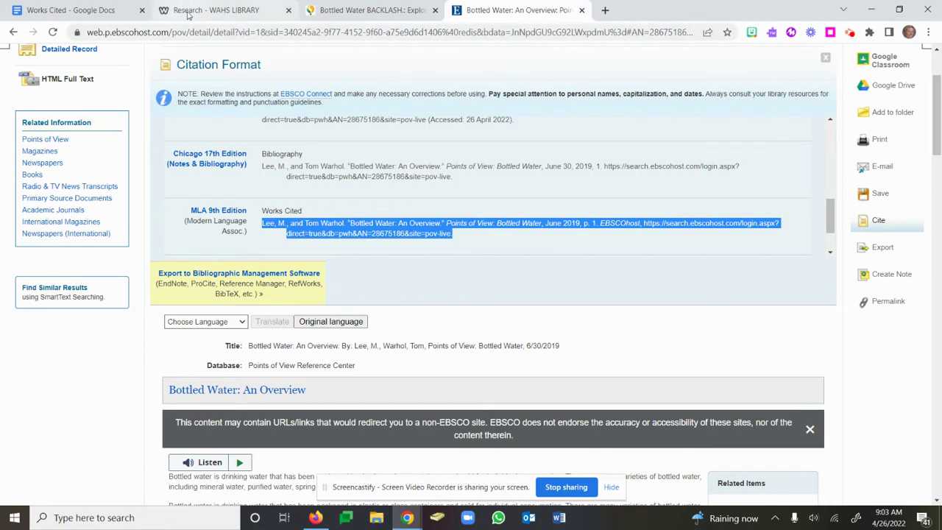
{"action": "left_click", "coordinate": [73, 10]}
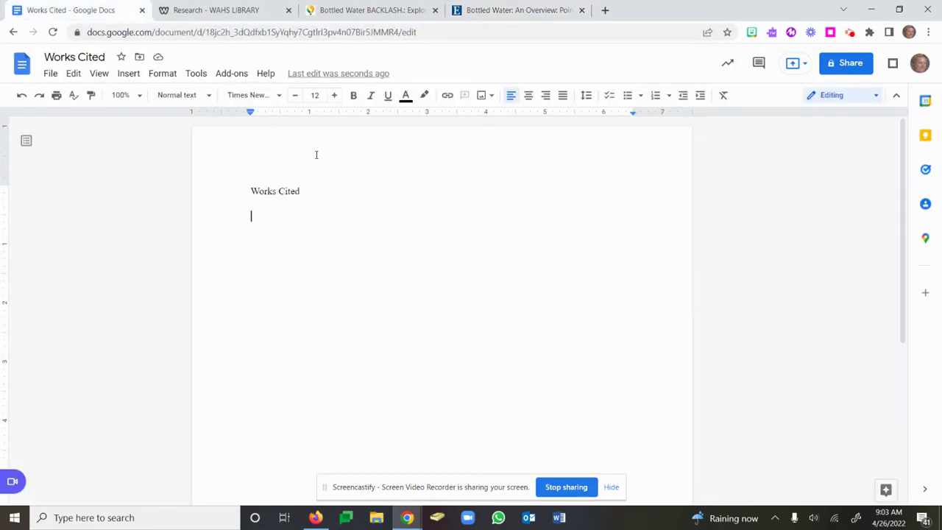
Paste the 'Bottled Water: An Overview' citation under the title and add a new line after it.
{"action": "right_click", "coordinate": [265, 214]}
{"action": "left_click", "coordinate": [298, 267]}
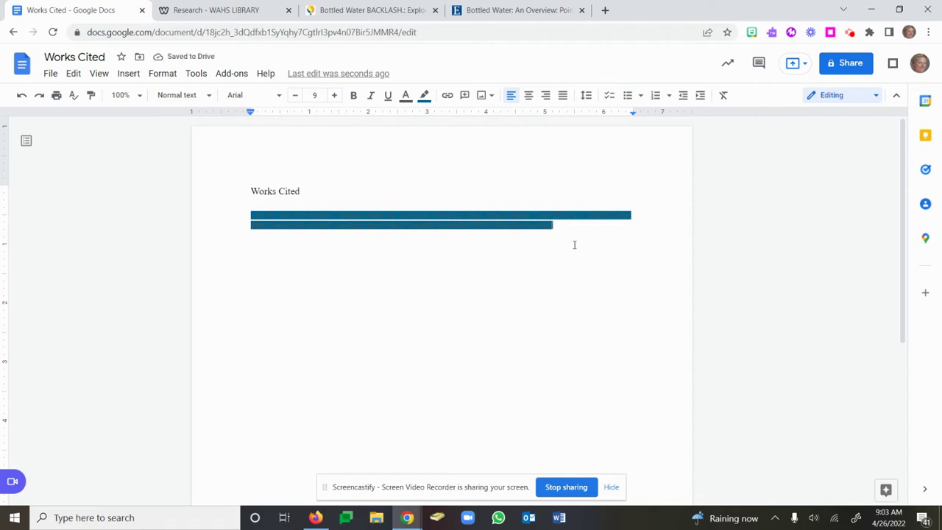
{"action": "key", "text": "Return"}
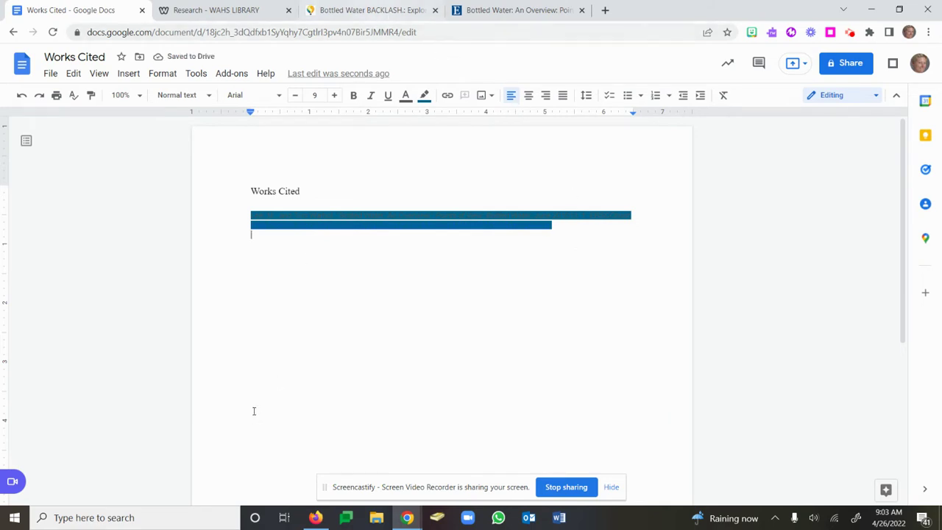
{"action": "left_click", "coordinate": [359, 7]}
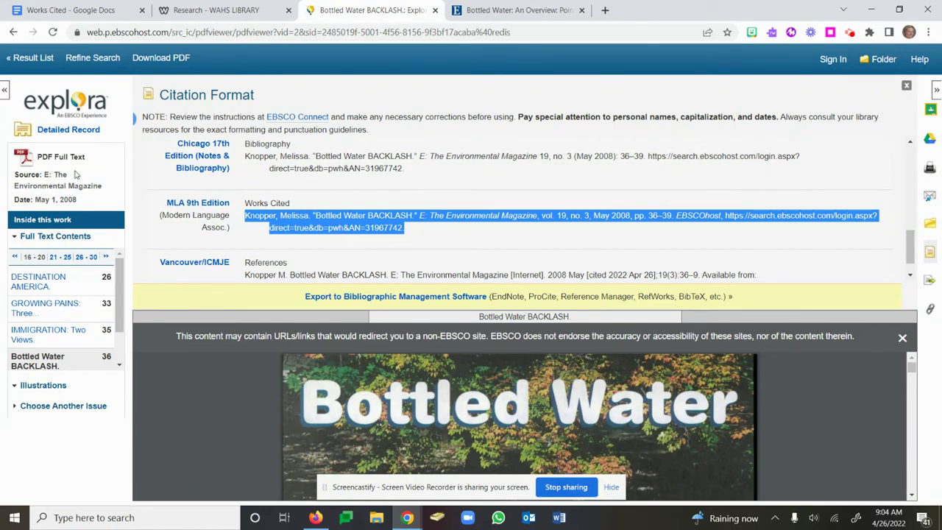
Copy the MLA 9th Edition citation for 'Bottled Water BACKLASH' from EBSCO Explora.
{"action": "left_click", "coordinate": [443, 231]}
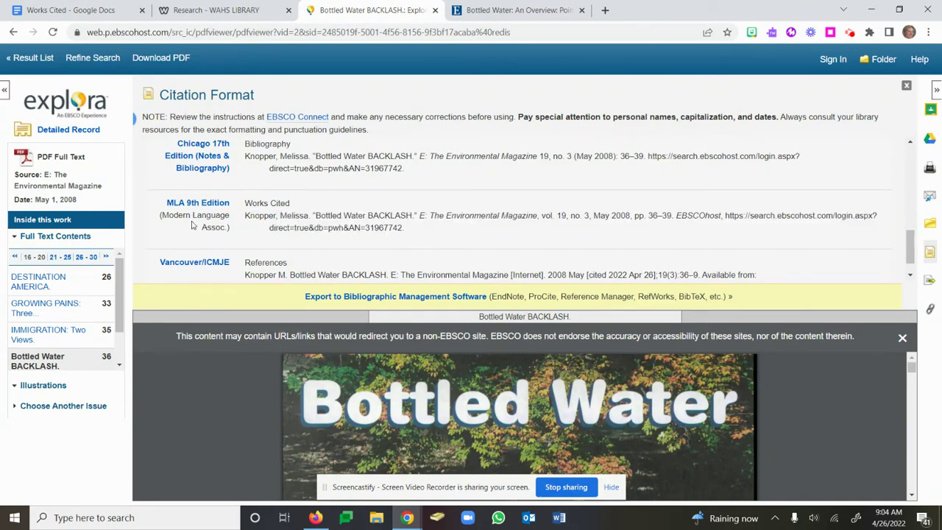
{"action": "left_click_drag", "start_coordinate": [423, 237], "coordinate": [245, 215]}
{"action": "right_click", "coordinate": [294, 216]}
{"action": "left_click", "coordinate": [324, 223]}
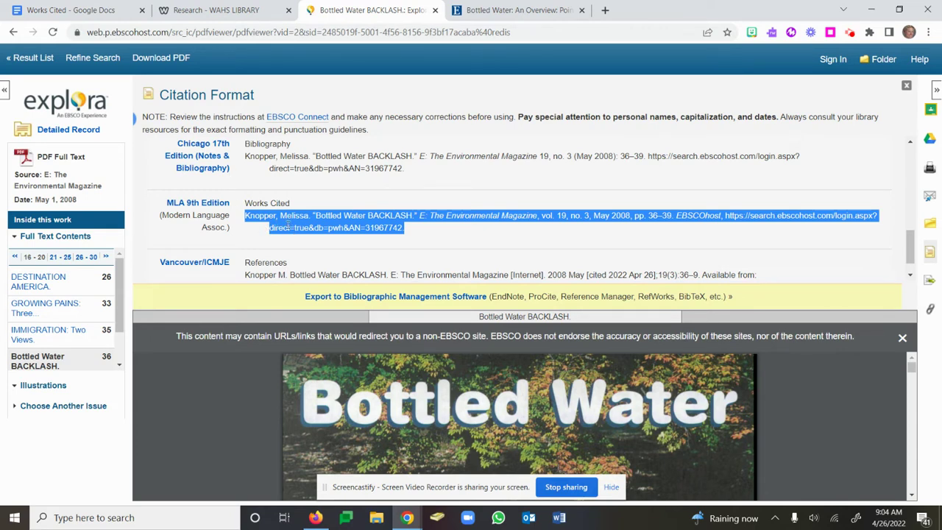
Paste the 'Bottled Water BACKLASH' citation as the second Works Cited entry.
{"action": "left_click", "coordinate": [96, 13]}
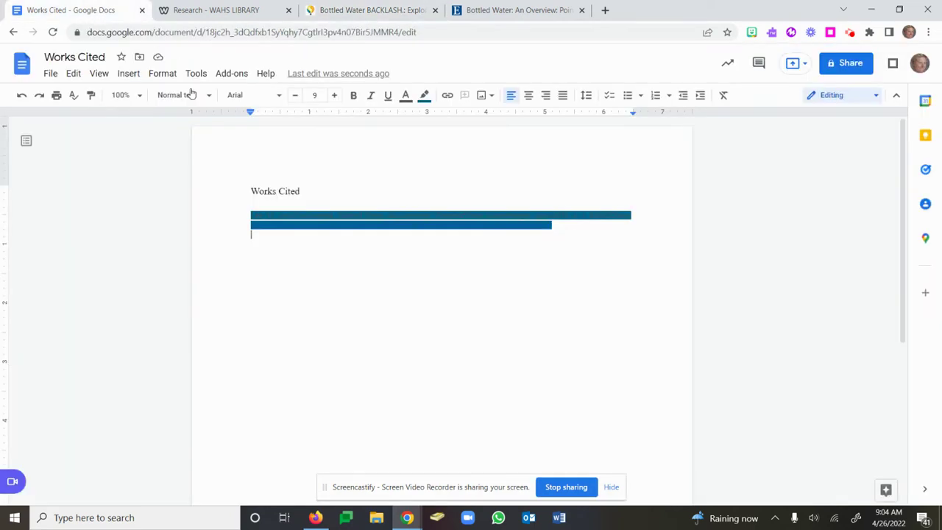
{"action": "right_click", "coordinate": [260, 236]}
{"action": "left_click", "coordinate": [293, 290]}
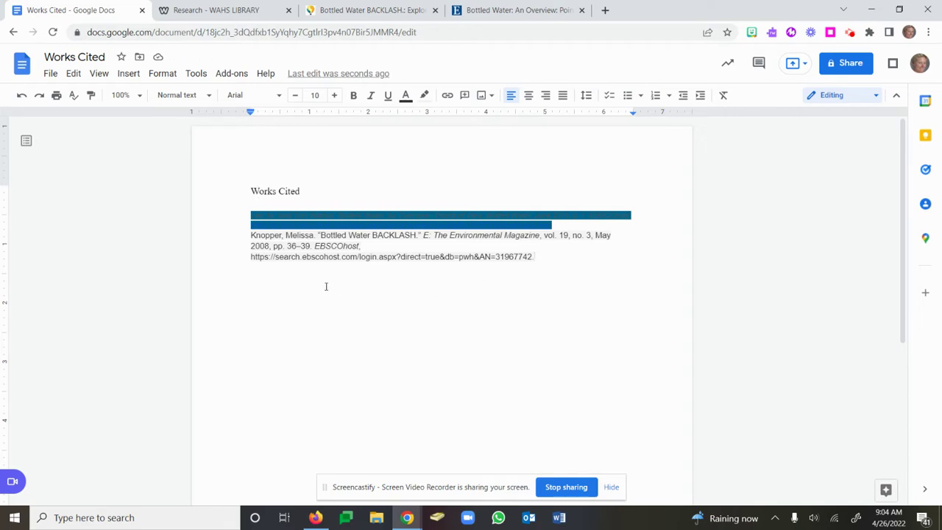
{"action": "left_click", "coordinate": [274, 192]}
Use Paint format to copy the title's Times New Roman 12 style onto both citations.
{"action": "left_click", "coordinate": [90, 98]}
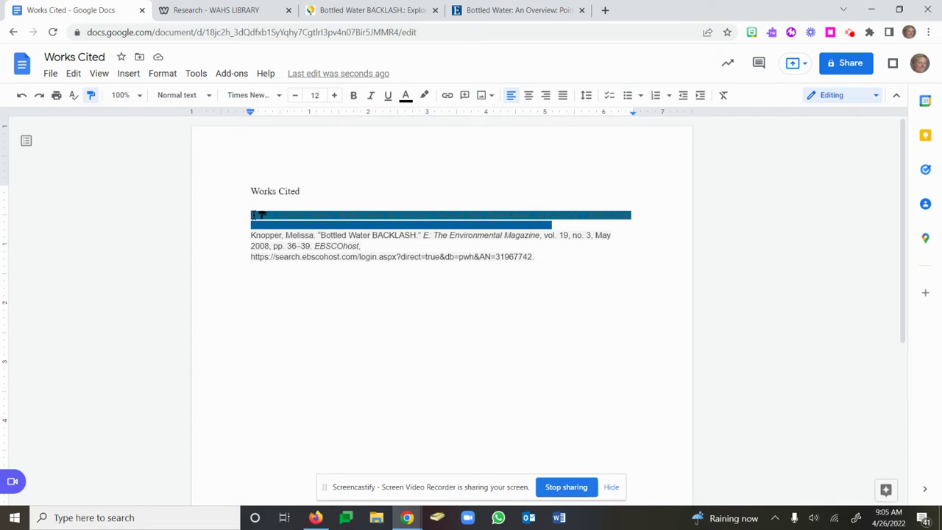
{"action": "mouse_move", "coordinate": [259, 214]}
{"action": "left_mouse_down"}
{"action": "mouse_move", "coordinate": [342, 267]}
{"action": "mouse_move", "coordinate": [586, 269]}
{"action": "left_mouse_up"}
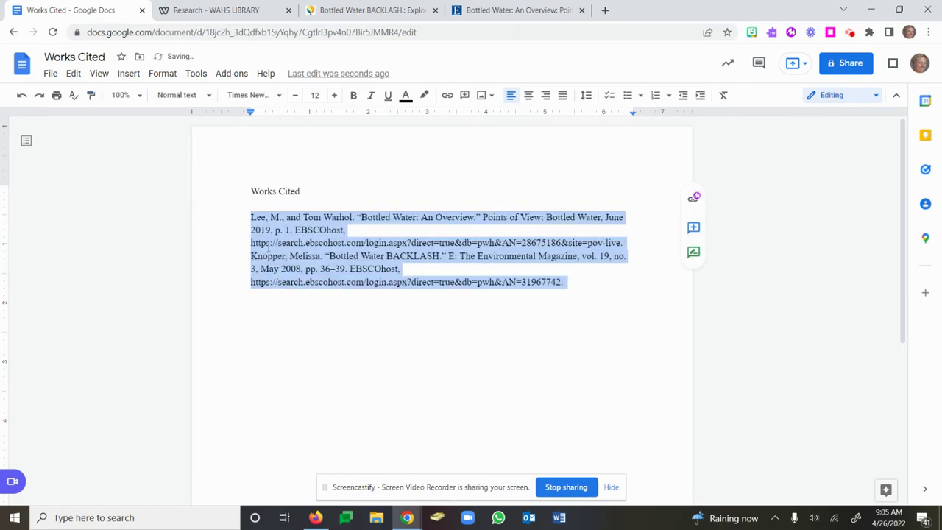
{"action": "left_click", "coordinate": [406, 327]}
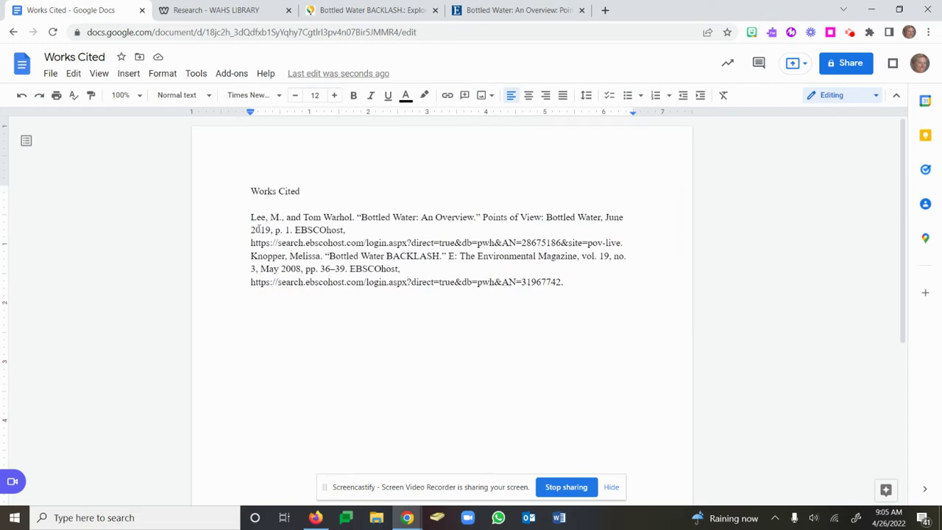
Apply Double line spacing to both selected citations.
{"action": "left_click_drag", "start_coordinate": [252, 216], "coordinate": [565, 295]}
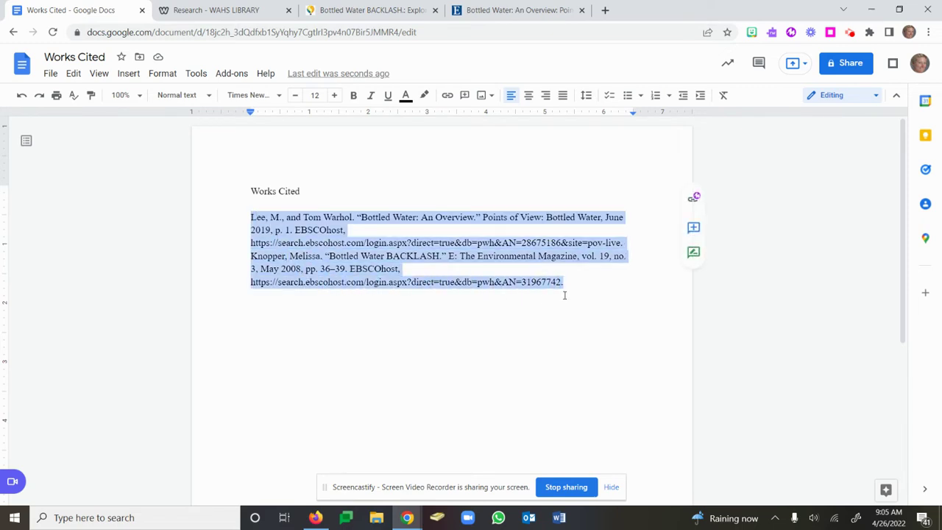
{"action": "left_click", "coordinate": [586, 96]}
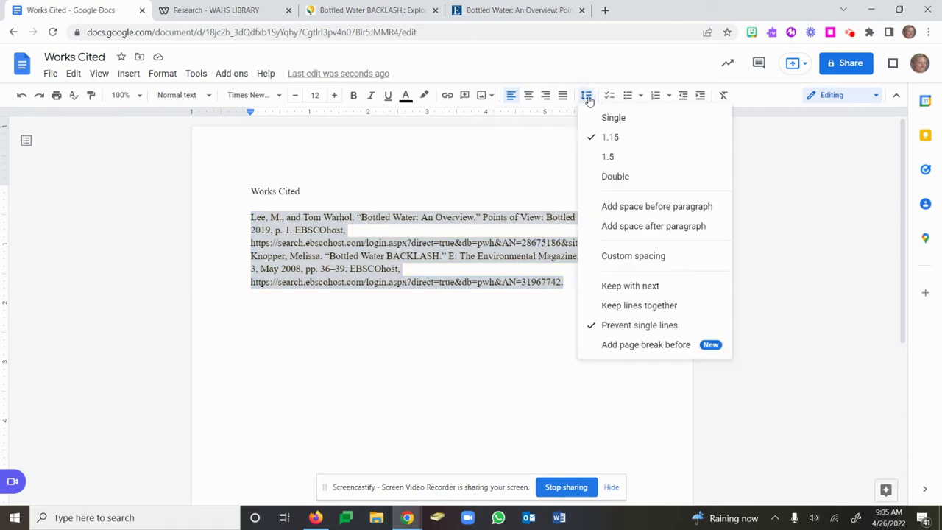
{"action": "left_click", "coordinate": [615, 177]}
{"action": "left_click", "coordinate": [628, 334]}
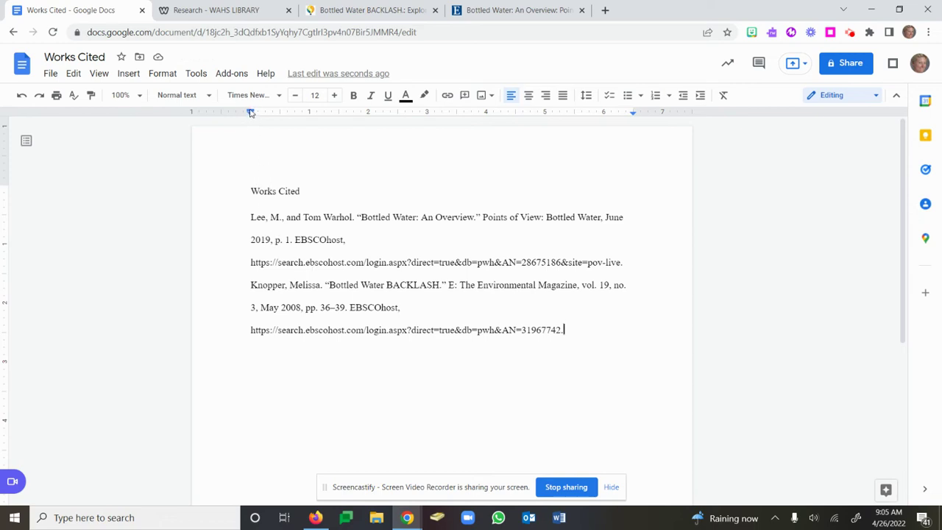
Set a 0.5-inch hanging indent on both citations with the ruler's indent markers.
{"action": "left_click_drag", "start_coordinate": [250, 114], "coordinate": [280, 116]}
{"action": "left_click", "coordinate": [22, 95]}
{"action": "left_click_drag", "start_coordinate": [589, 331], "coordinate": [251, 229]}
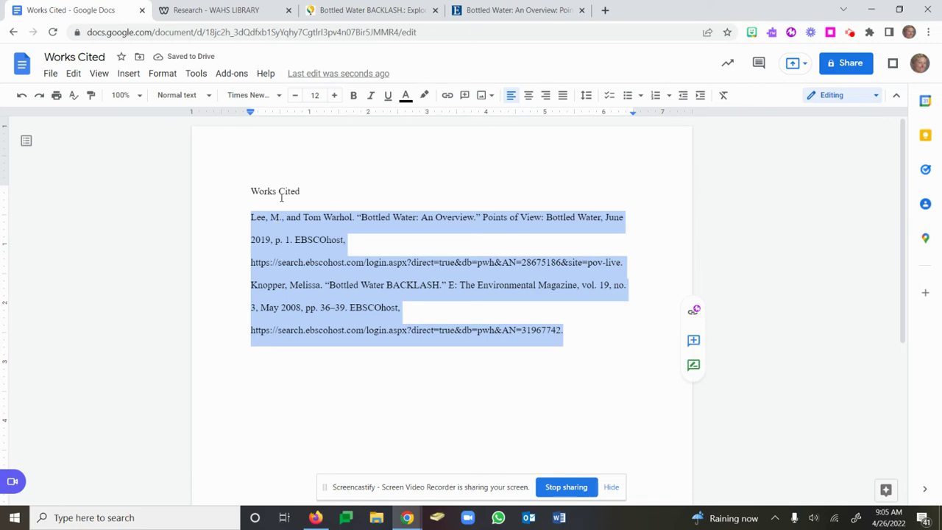
{"action": "left_click_drag", "start_coordinate": [250, 114], "coordinate": [280, 115]}
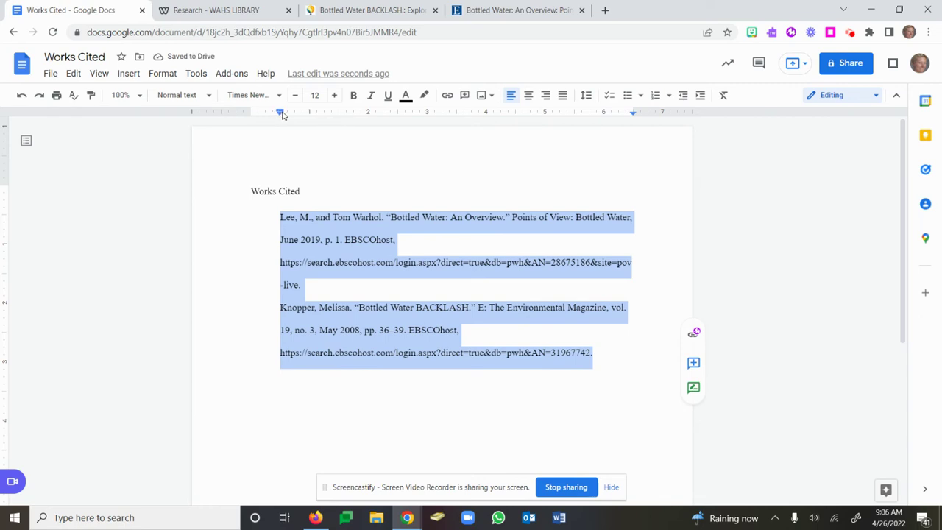
{"action": "left_click_drag", "start_coordinate": [280, 115], "coordinate": [251, 114]}
{"action": "left_click", "coordinate": [282, 335]}
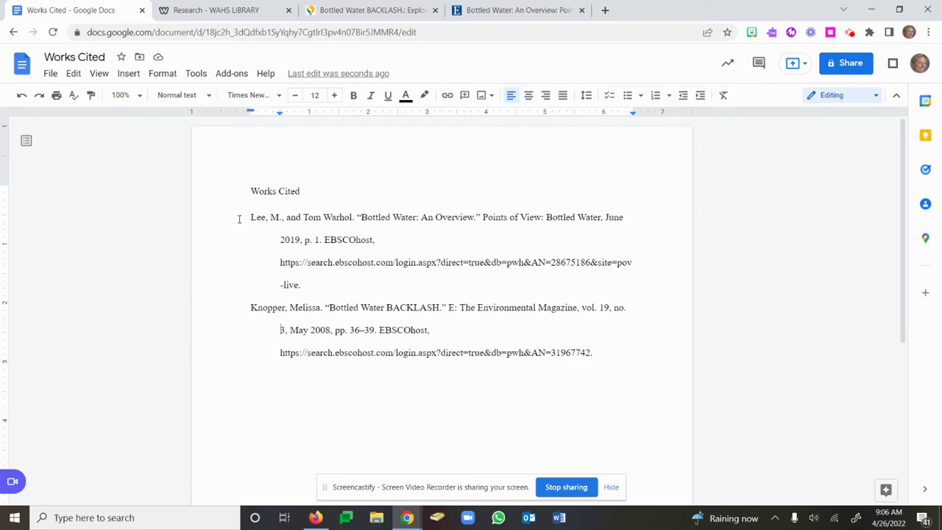
Cut the Knopper citation and paste it on a new line above the Lee citation.
{"action": "left_click_drag", "start_coordinate": [597, 349], "coordinate": [214, 315]}
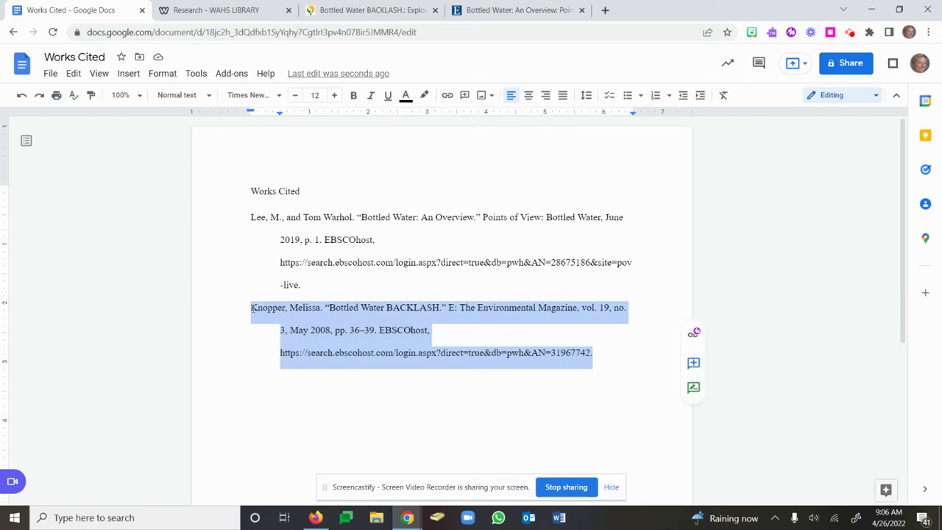
{"action": "right_click", "coordinate": [307, 313]}
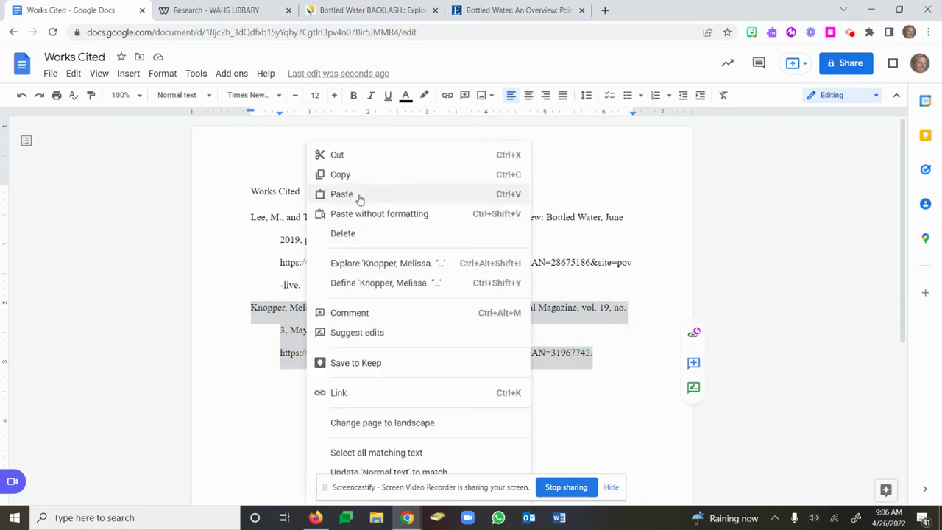
{"action": "left_click", "coordinate": [346, 155]}
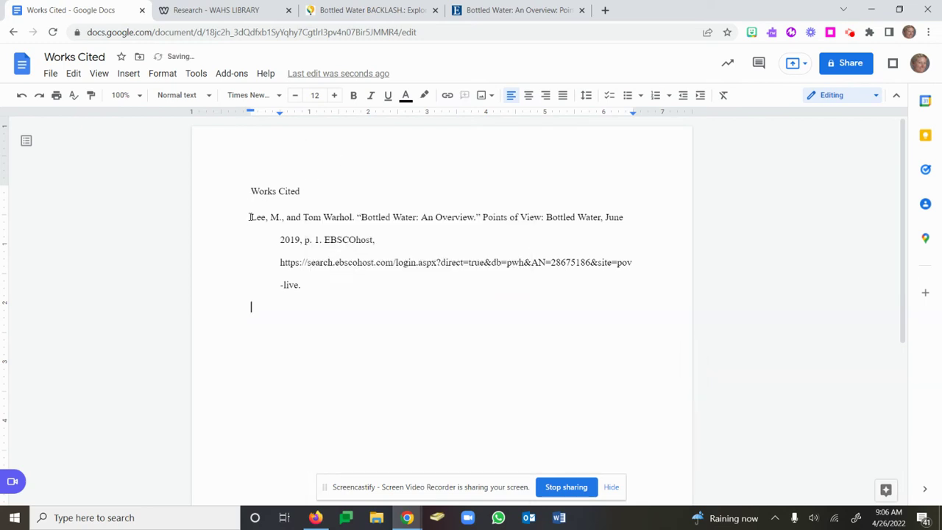
{"action": "key", "text": "Return"}
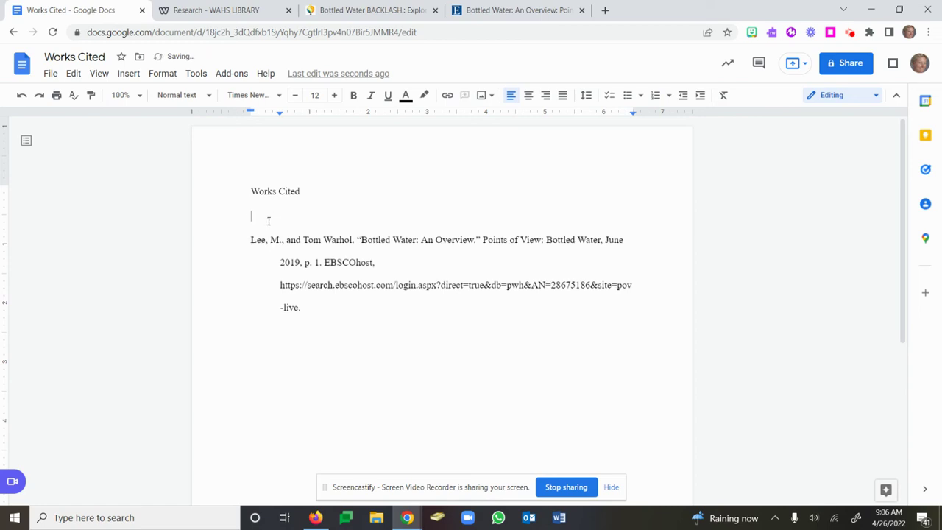
{"action": "right_click", "coordinate": [267, 219]}
{"action": "left_click", "coordinate": [303, 273]}
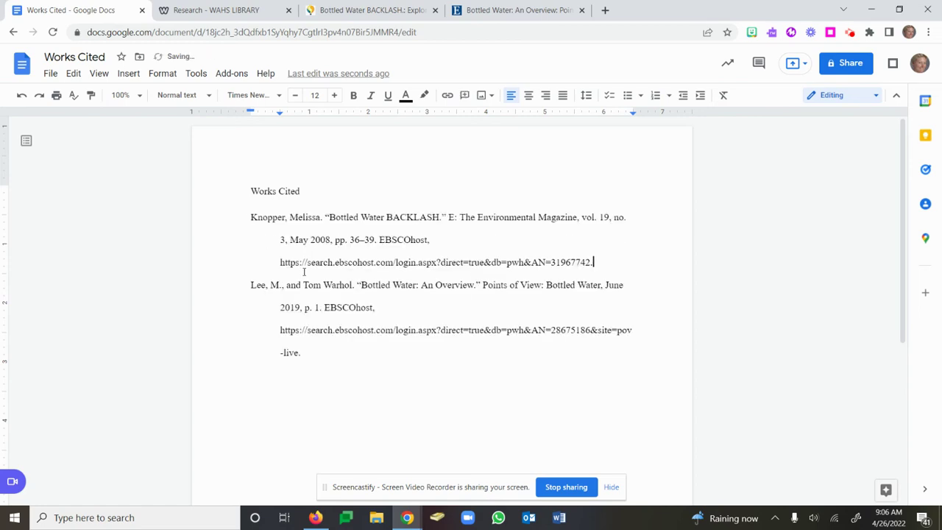
Center-align the Works Cited title.
{"action": "left_click", "coordinate": [276, 191]}
{"action": "left_click_drag", "start_coordinate": [248, 192], "coordinate": [406, 165]}
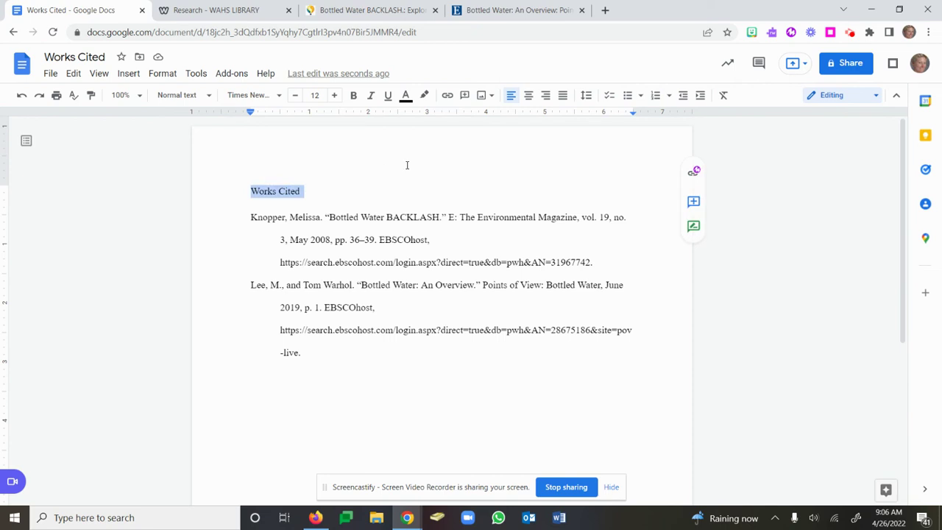
{"action": "left_click", "coordinate": [528, 95]}
{"action": "left_click", "coordinate": [557, 218]}
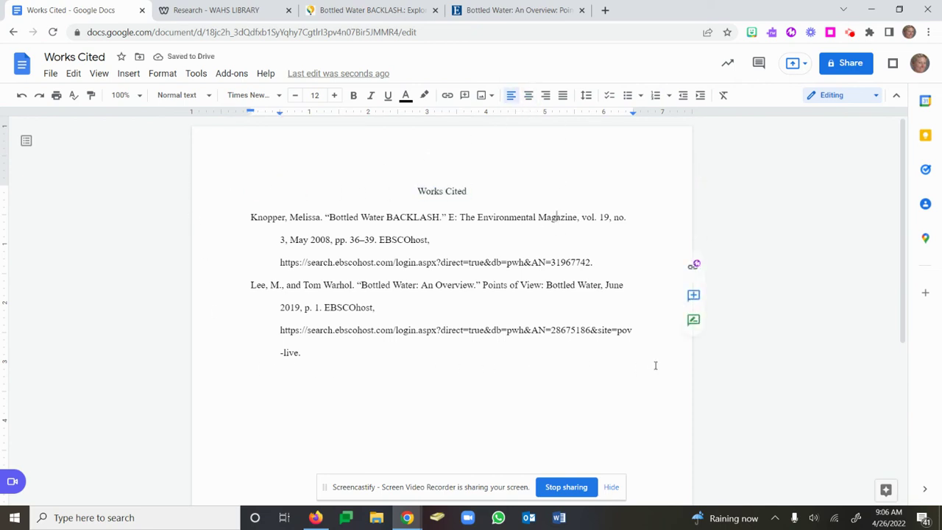
Copy Lee's MLA 9th Edition citation again from EBSCO Points of View.
{"action": "left_click", "coordinate": [516, 10]}
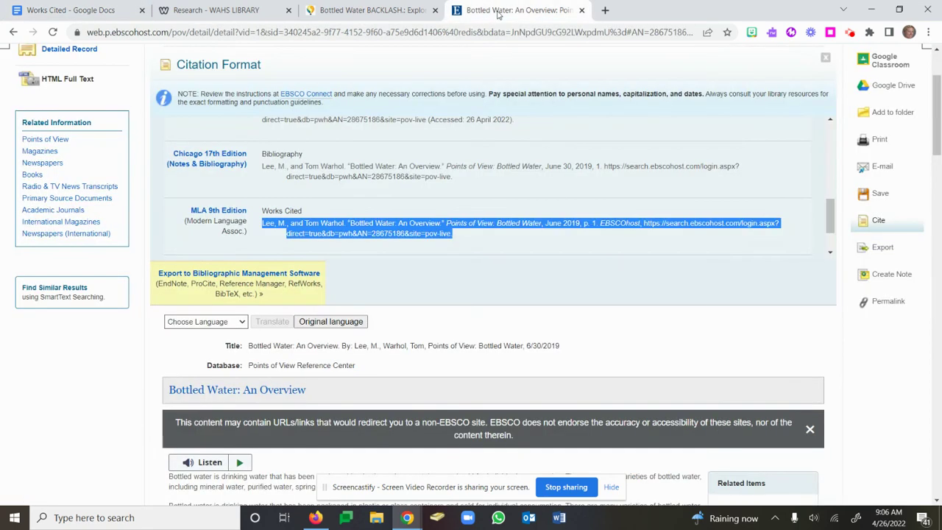
{"action": "right_click", "coordinate": [386, 227]}
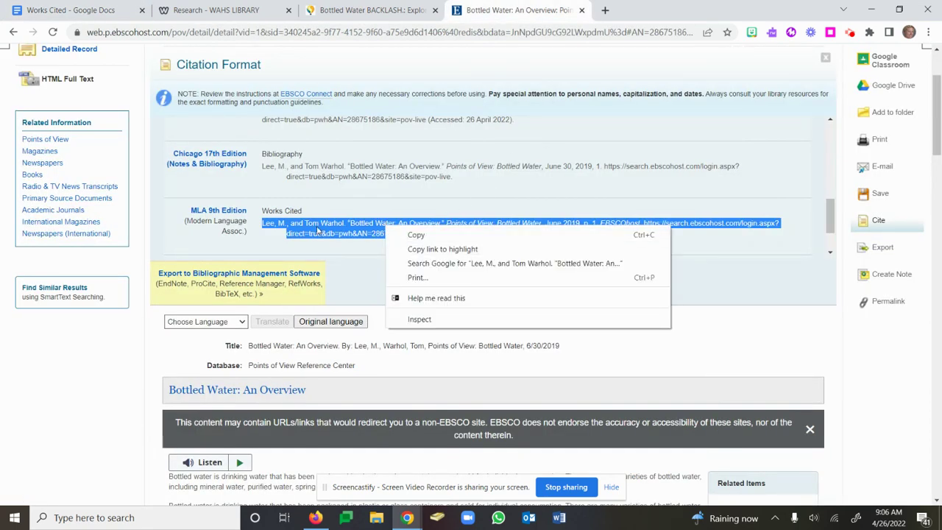
{"action": "left_click", "coordinate": [425, 236]}
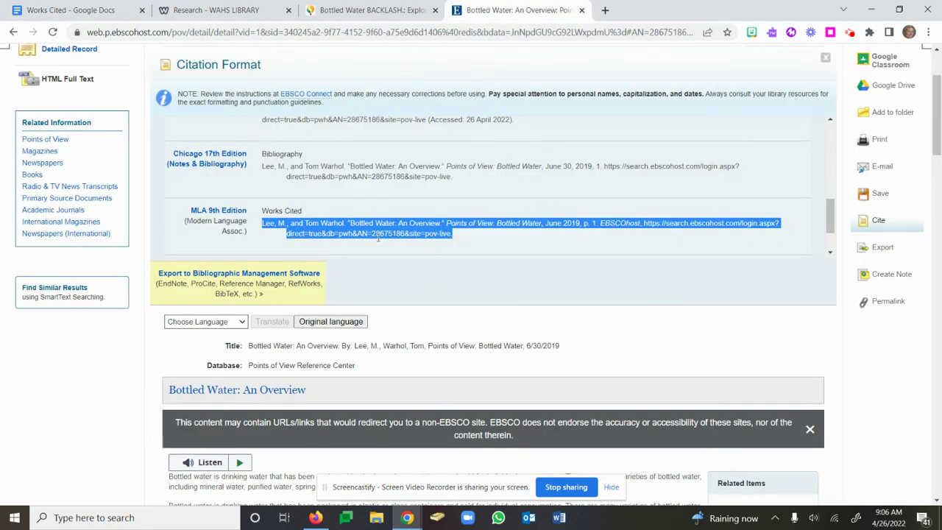
Paste the Lee citation below the entries and paint the Knopper citation's formatting onto it.
{"action": "left_click", "coordinate": [70, 10]}
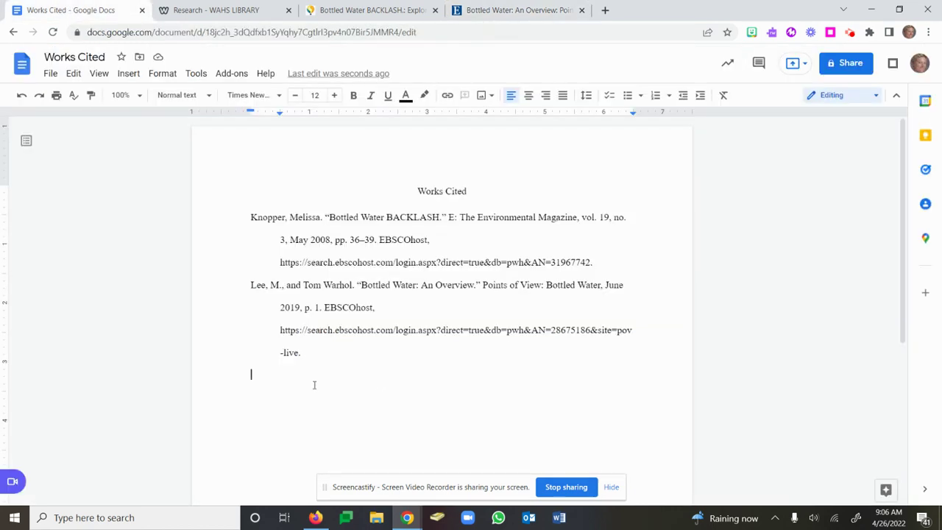
{"action": "key", "text": "ctrl+v"}
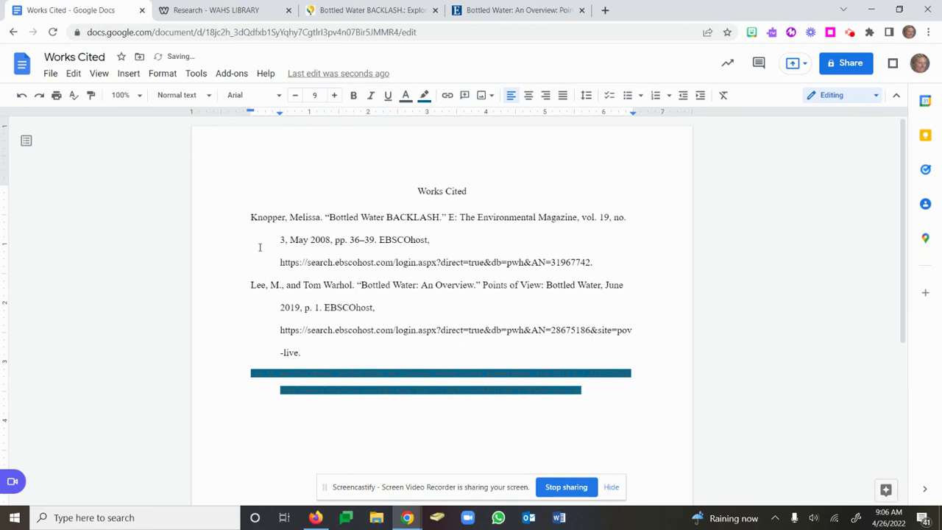
{"action": "left_click", "coordinate": [276, 218]}
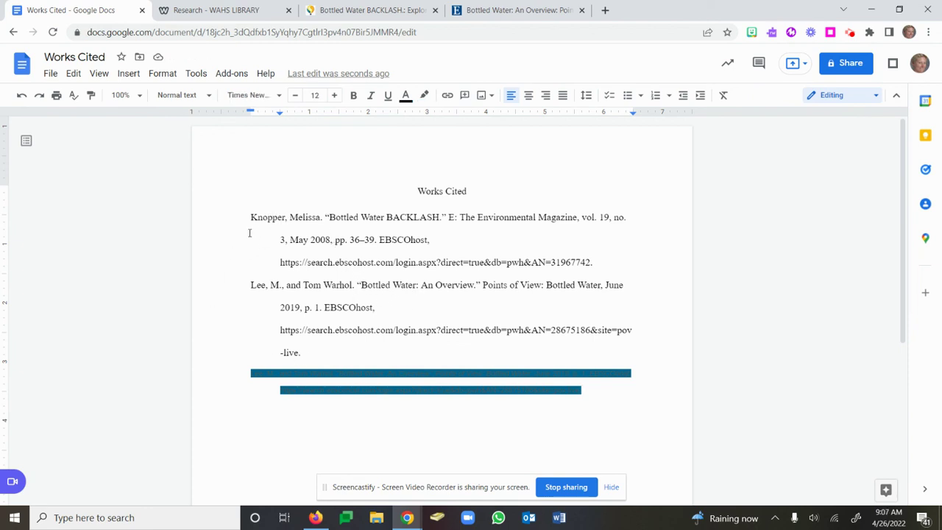
{"action": "left_click_drag", "start_coordinate": [246, 216], "coordinate": [544, 262]}
{"action": "left_click", "coordinate": [257, 209]}
{"action": "left_click", "coordinate": [89, 98]}
{"action": "left_click_drag", "start_coordinate": [239, 373], "coordinate": [741, 424]}
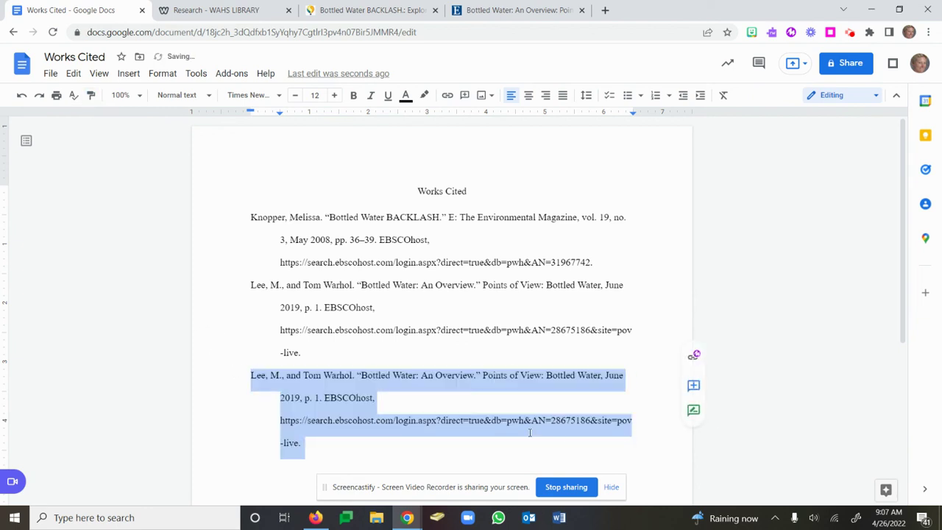
{"action": "left_click", "coordinate": [376, 449]}
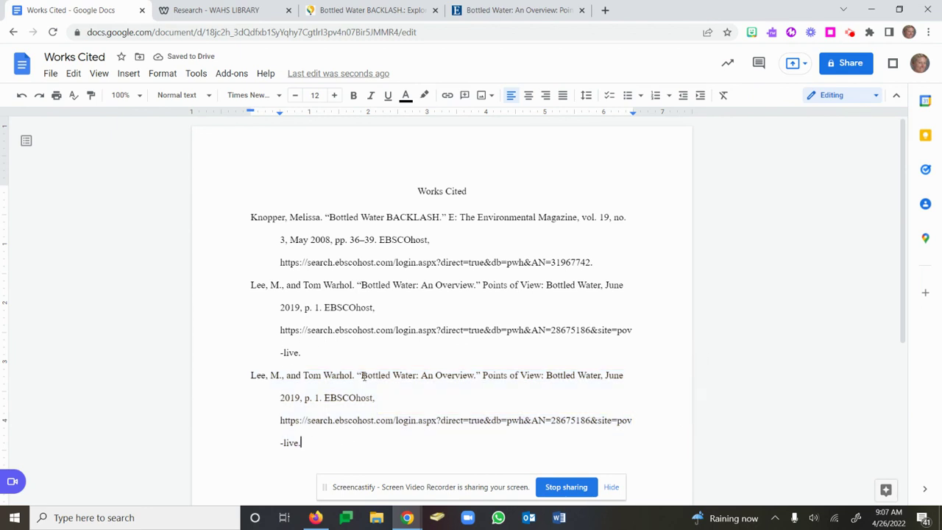